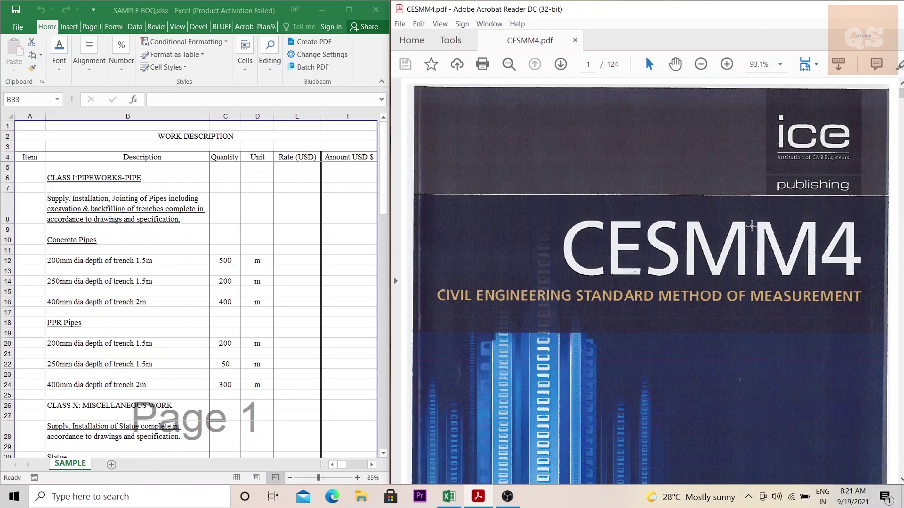
# Step: Scroll the CESMM4 PDF from its cover past Section 4 coding rules to Section 7 on page 16
pyautogui.moveTo(901, 94); pyautogui.dragTo(900, 139)
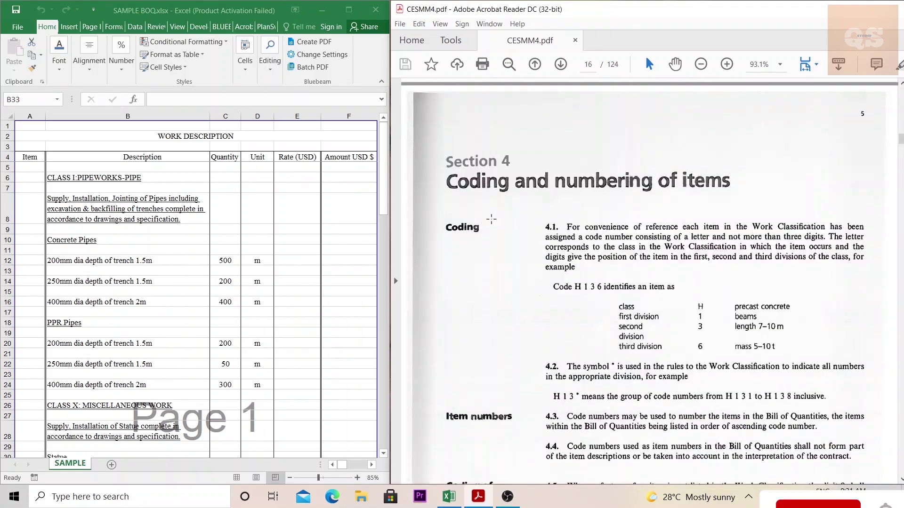
pyautogui.scroll(-4, 565, 226)
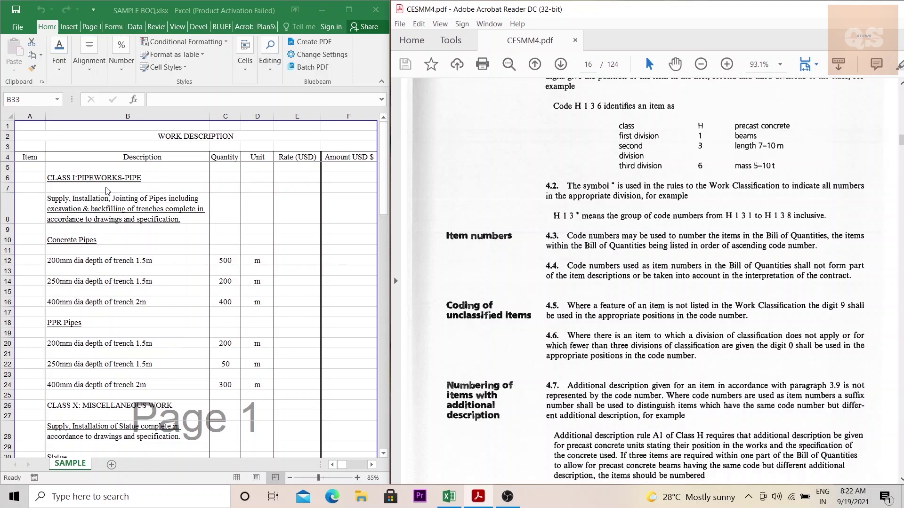
# Step: Move the CESMM4 PDF ahead to page 60, Class I: Pipework – Pipes
pyautogui.click(900, 190)
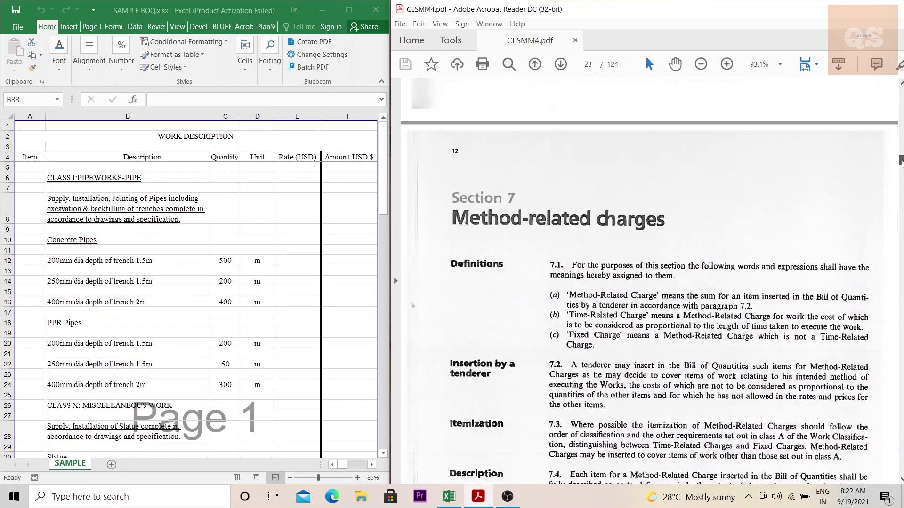
pyautogui.moveTo(900, 190); pyautogui.dragTo(900, 273)
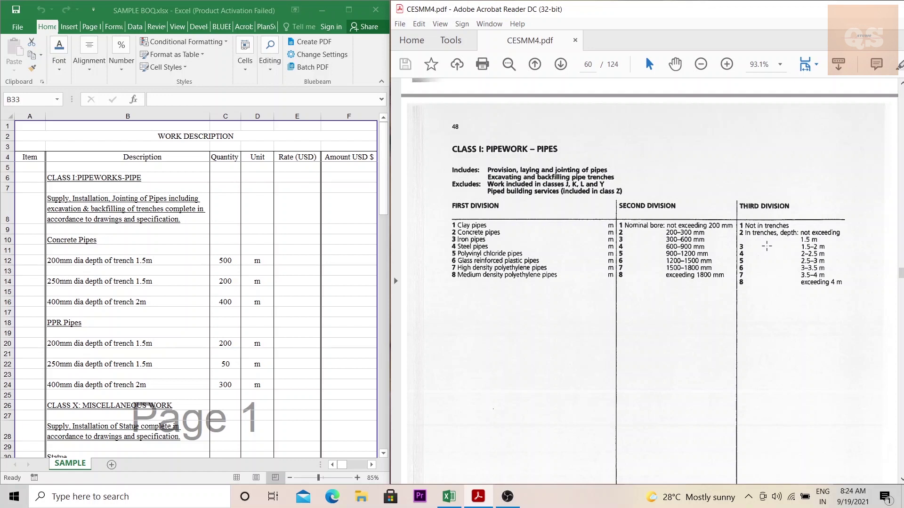
# Step: Enter the base code I222 for the 200mm and 250mm concrete pipe rows in A12 and A14
pyautogui.click(38, 261)
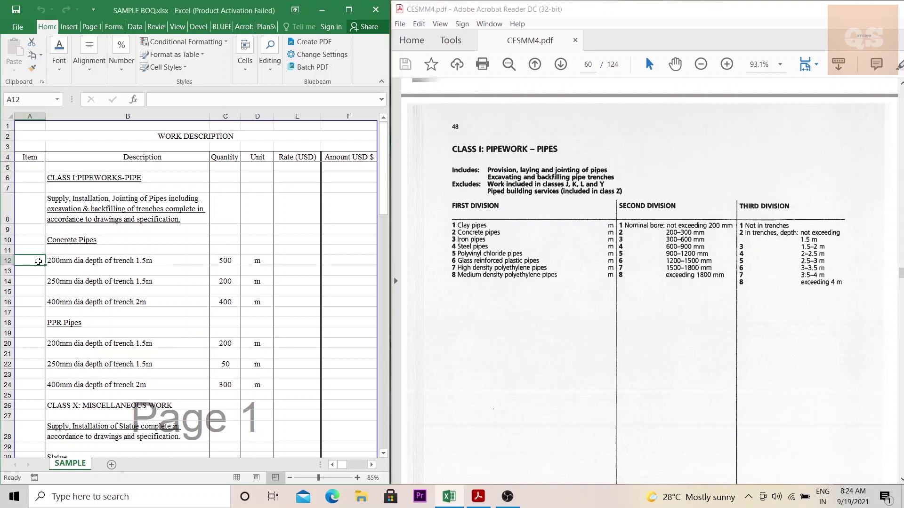
pyautogui.write('I')
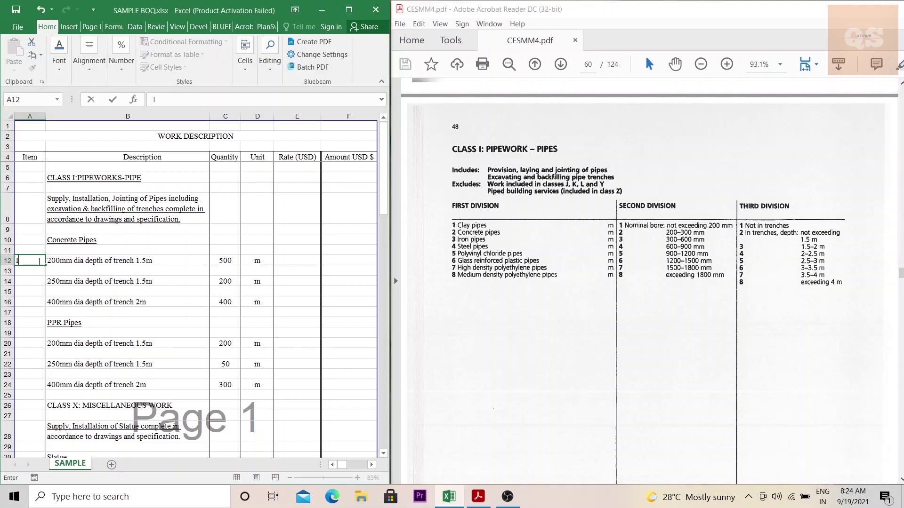
pyautogui.write('222')
pyautogui.press('Tab')
pyautogui.press('Down')
pyautogui.press('Down')
pyautogui.click(38, 261)
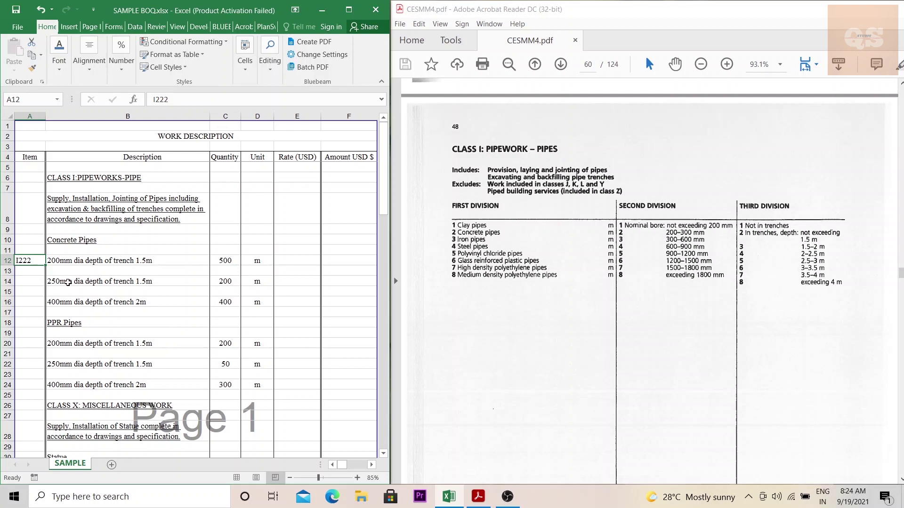
pyautogui.click(68, 282)
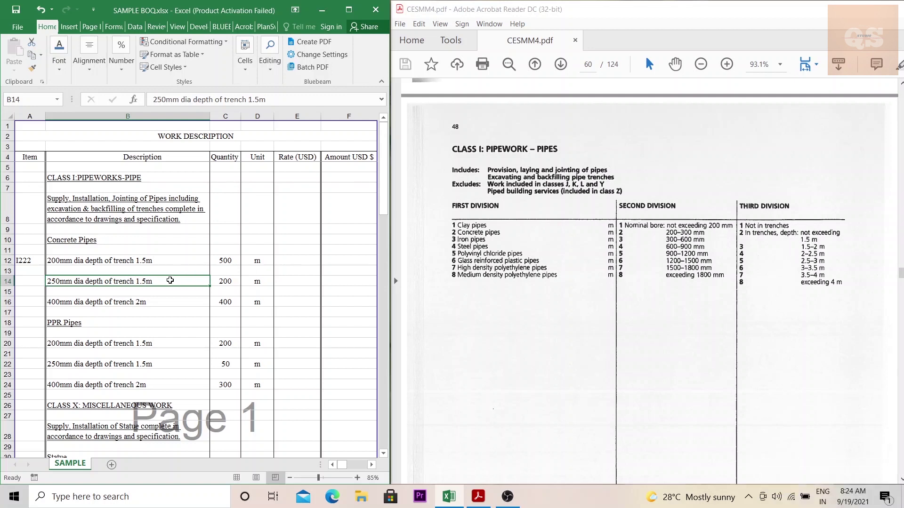
pyautogui.click(32, 281)
pyautogui.write('I')
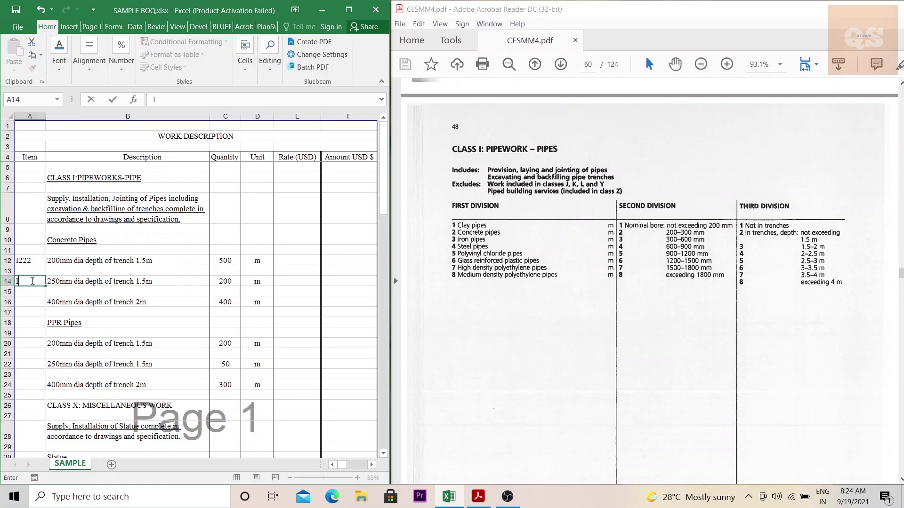
pyautogui.write('222')
# Step: Extend the codes to I222.1 in A12 and I222.2 in A14
pyautogui.doubleClick(35, 262)
pyautogui.write('.')
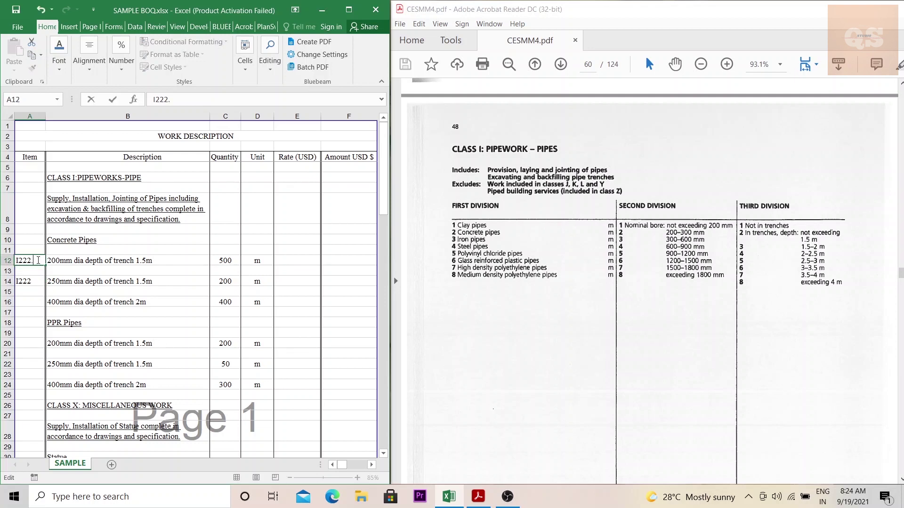
pyautogui.write('1')
pyautogui.click(36, 282)
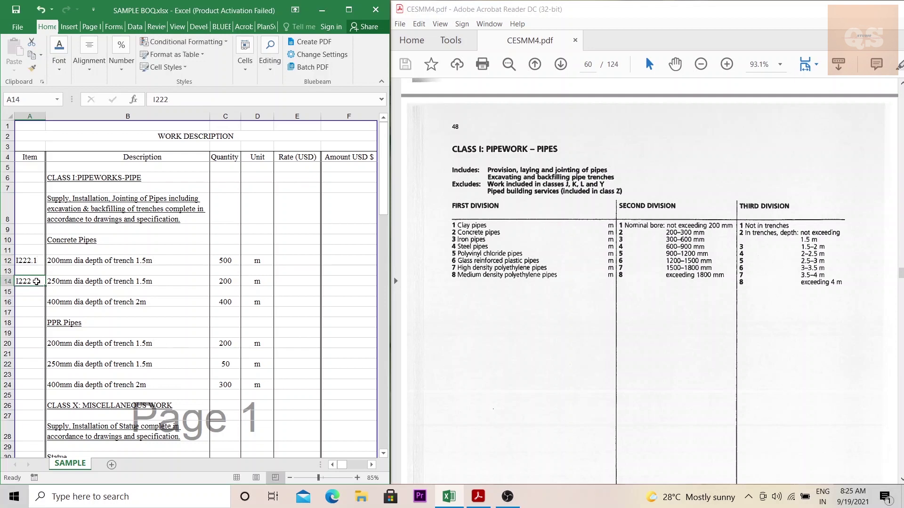
pyautogui.doubleClick(36, 281)
pyautogui.write('.')
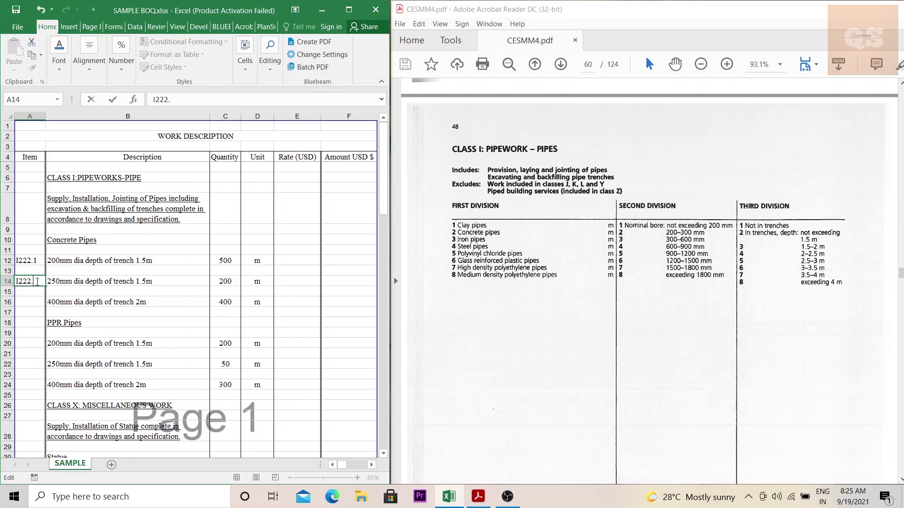
pyautogui.write('2')
pyautogui.click(86, 282)
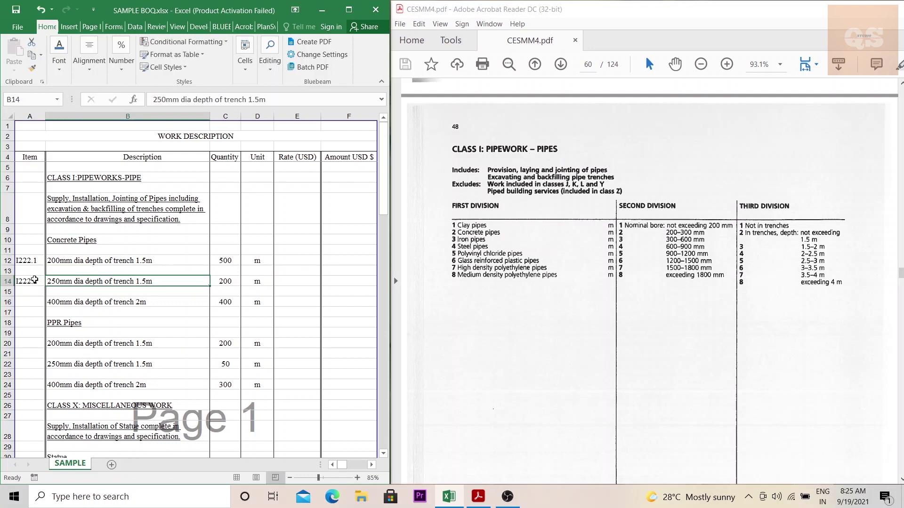
pyautogui.click(34, 305)
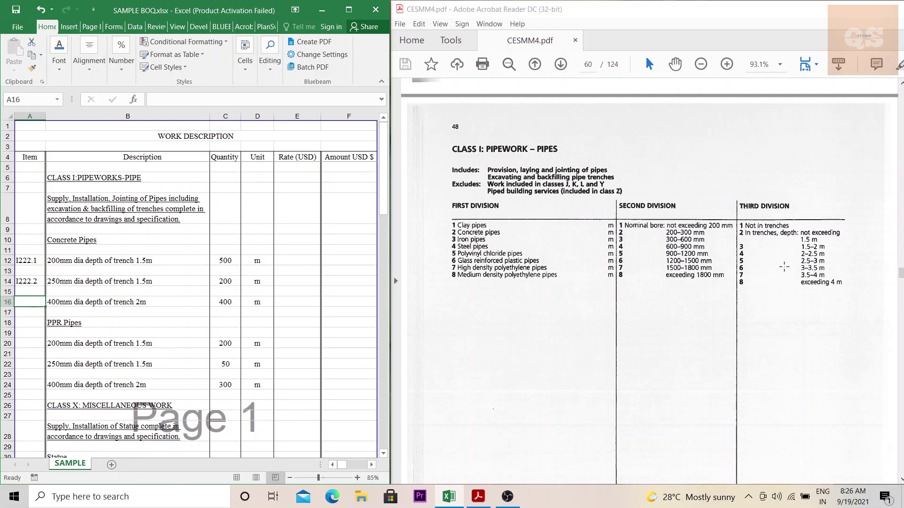
# Step: Code the 400mm concrete pipe row as I233 in cell A16
pyautogui.write('I')
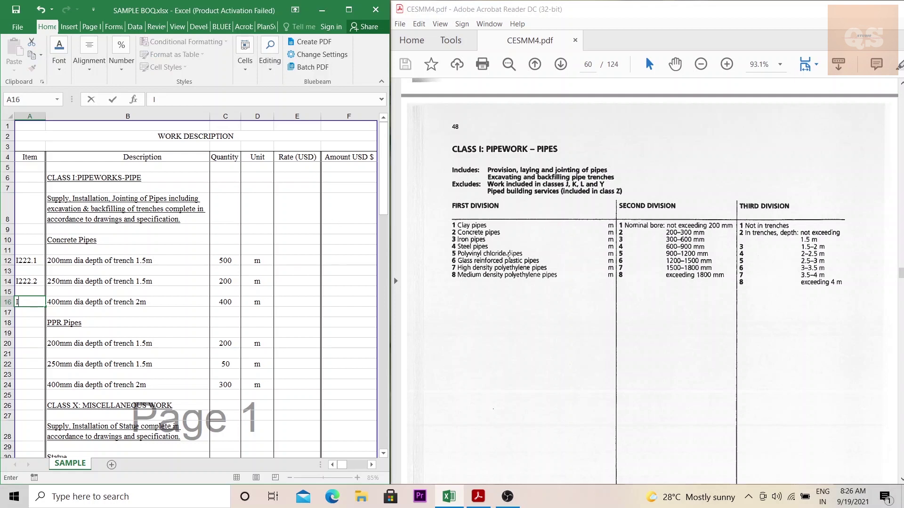
pyautogui.write('2')
pyautogui.write('32')
pyautogui.click(127, 312)
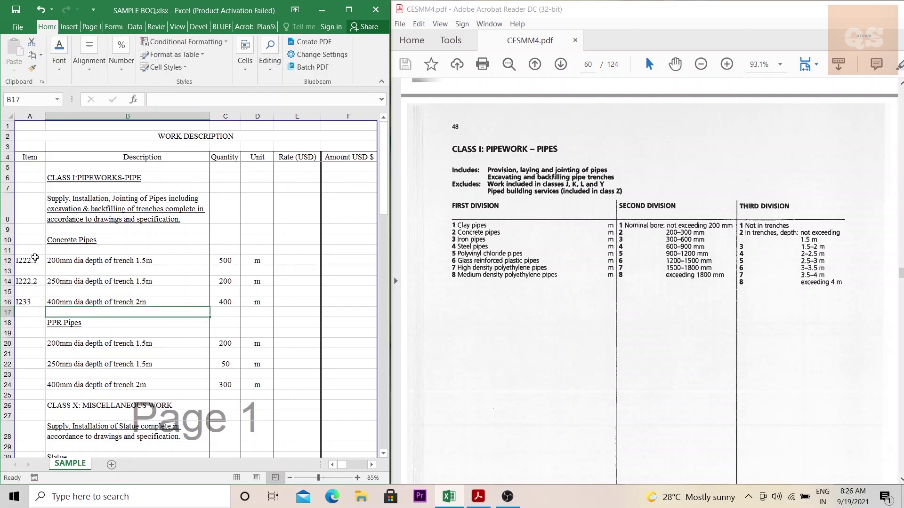
pyautogui.click(142, 291)
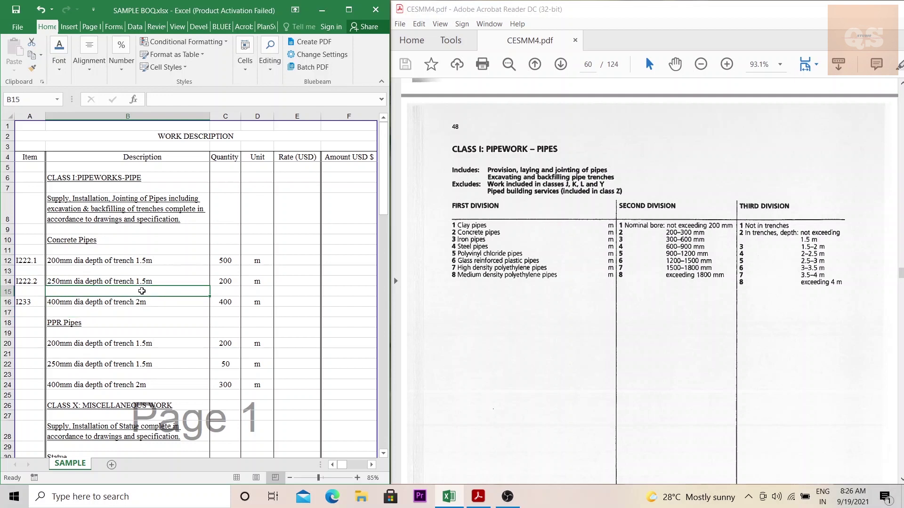
pyautogui.click(77, 323)
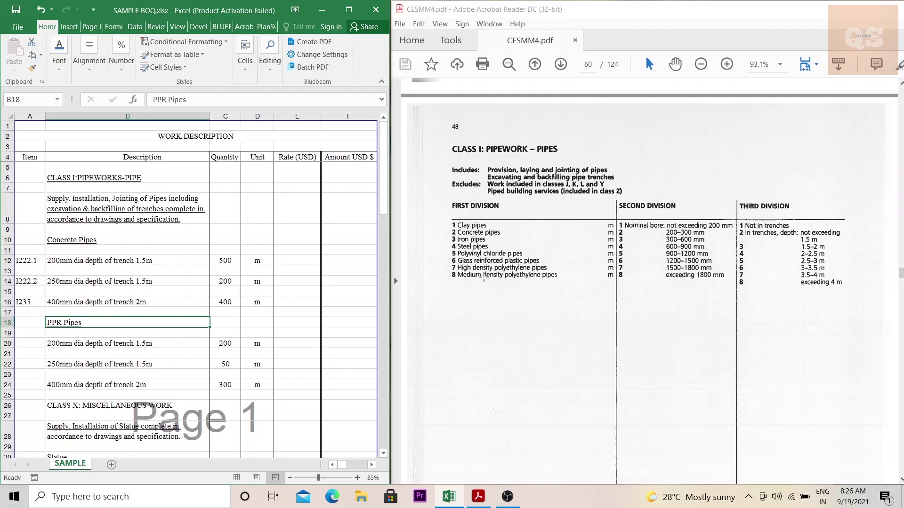
# Step: Enter PPR pipe item codes I922.1 in A20, I922.2 in A22 and I933 in A24
pyautogui.click(26, 343)
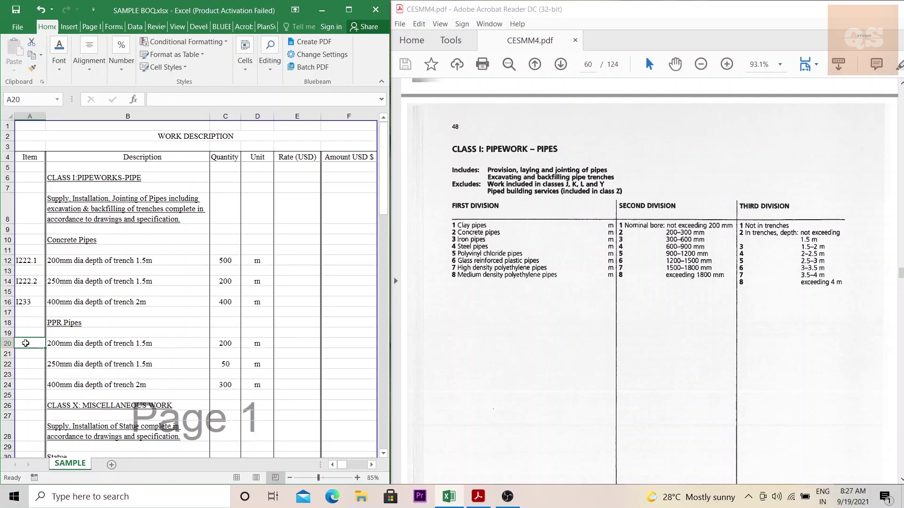
pyautogui.write('I')
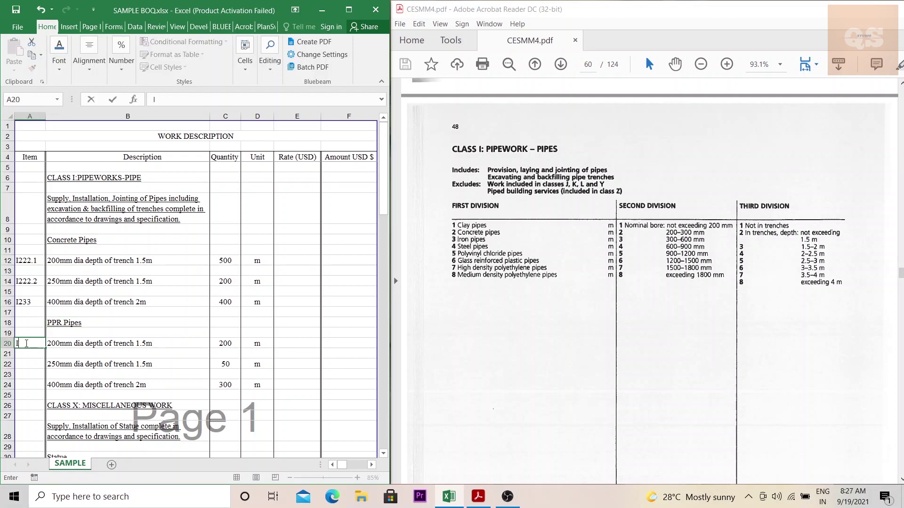
pyautogui.write('9')
pyautogui.write('22.1')
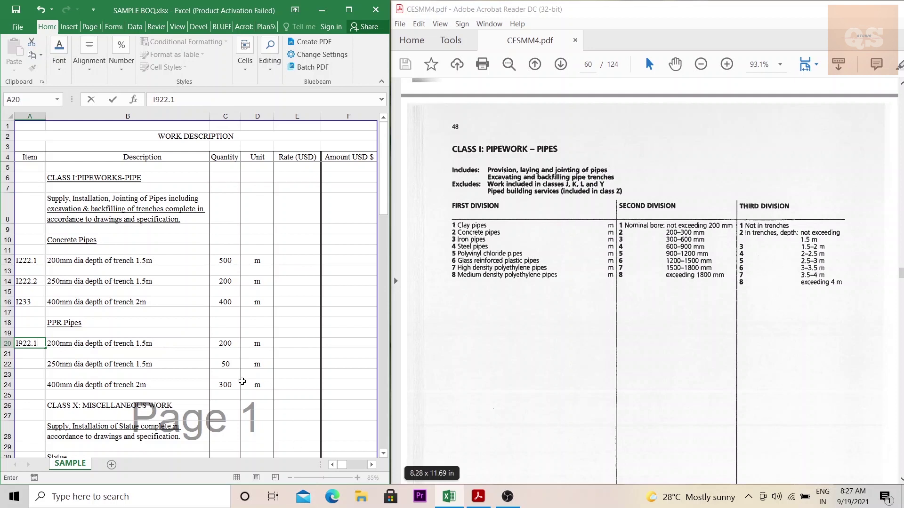
pyautogui.click(34, 365)
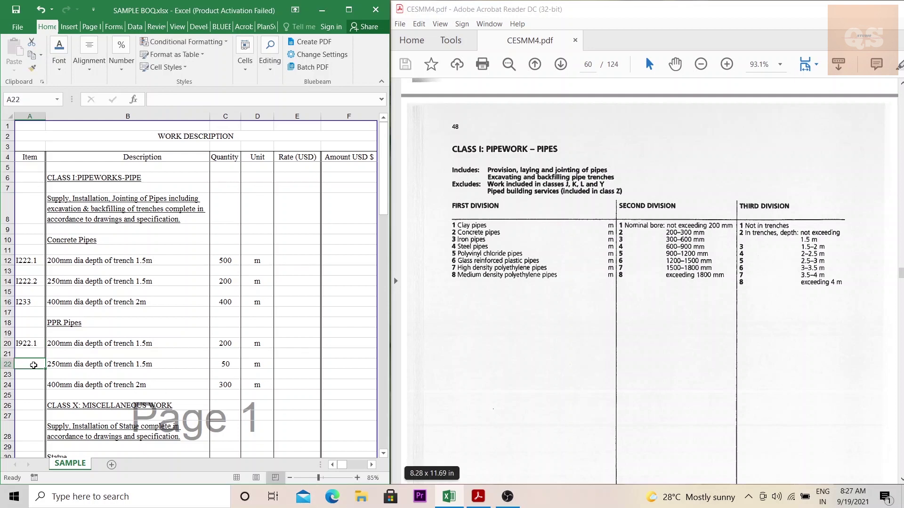
pyautogui.write('I')
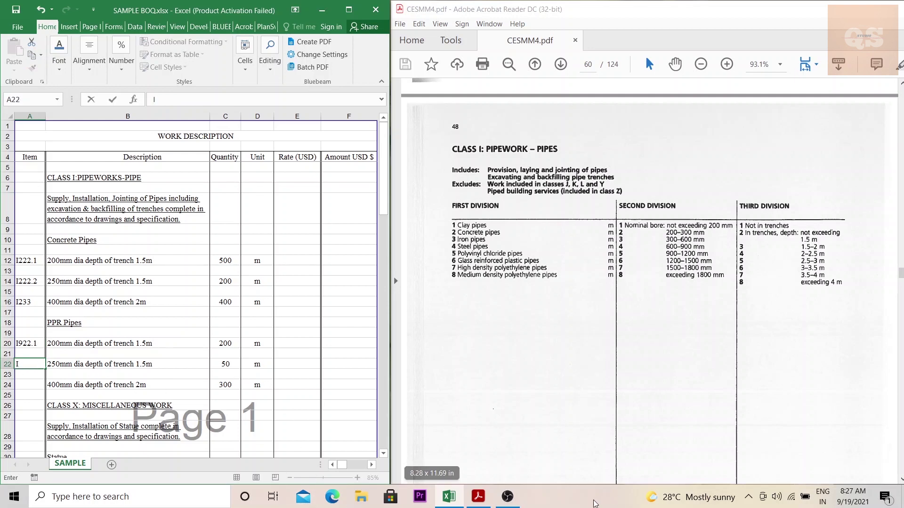
pyautogui.write('92')
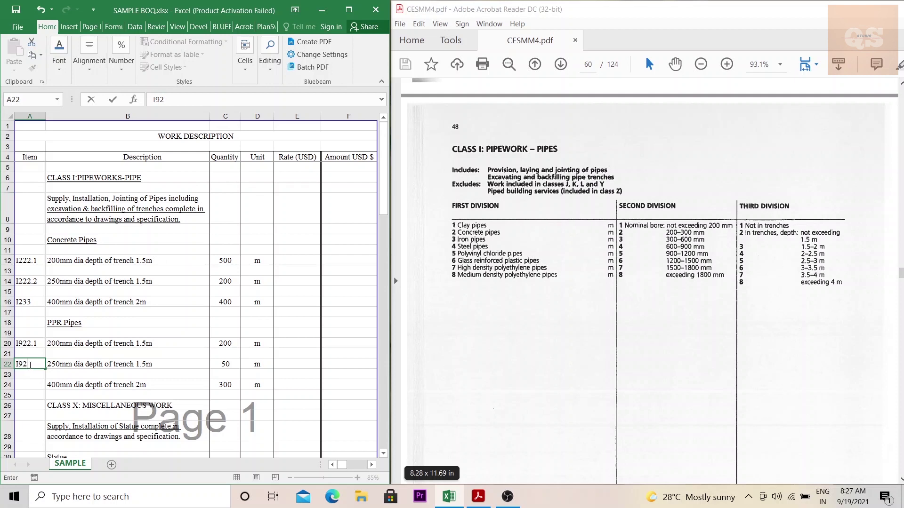
pyautogui.write('2.2')
pyautogui.click(29, 385)
pyautogui.write('I933')
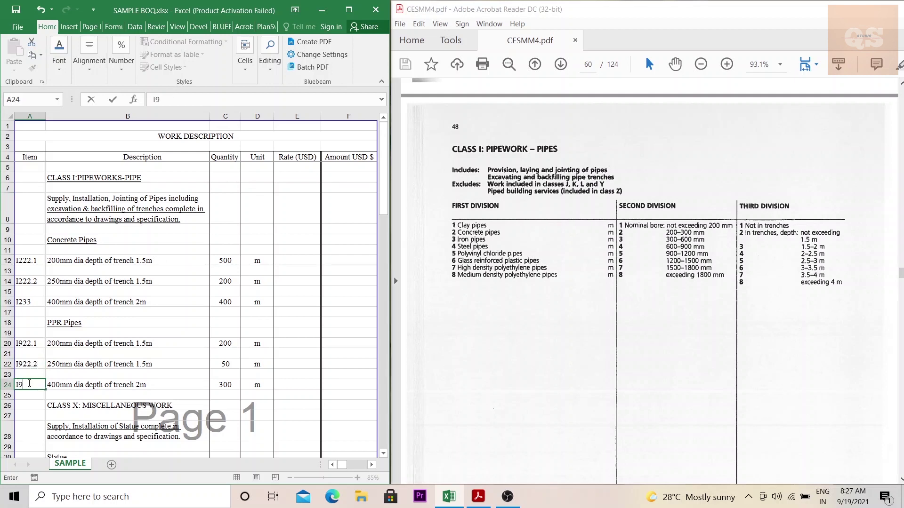
pyautogui.click(94, 302)
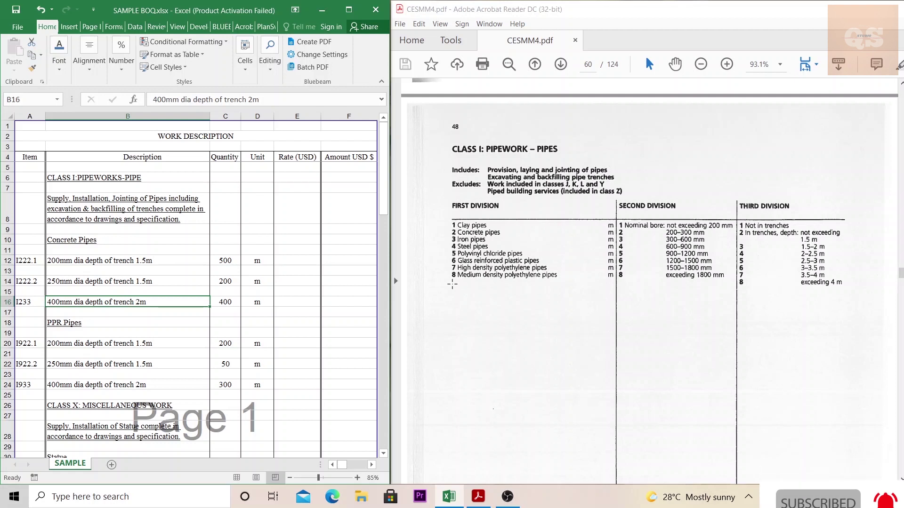
pyautogui.scroll(-3, 188, 282)
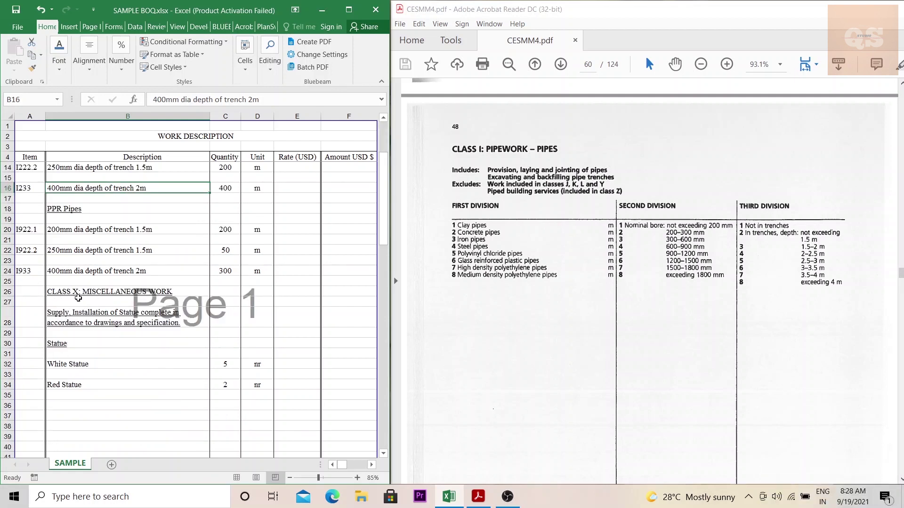
pyautogui.click(900, 277)
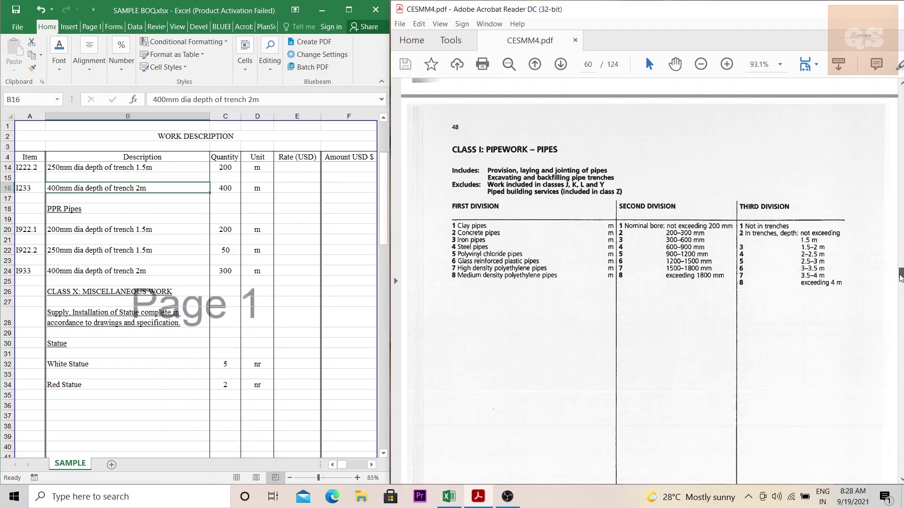
pyautogui.moveTo(899, 276); pyautogui.dragTo(900, 426)
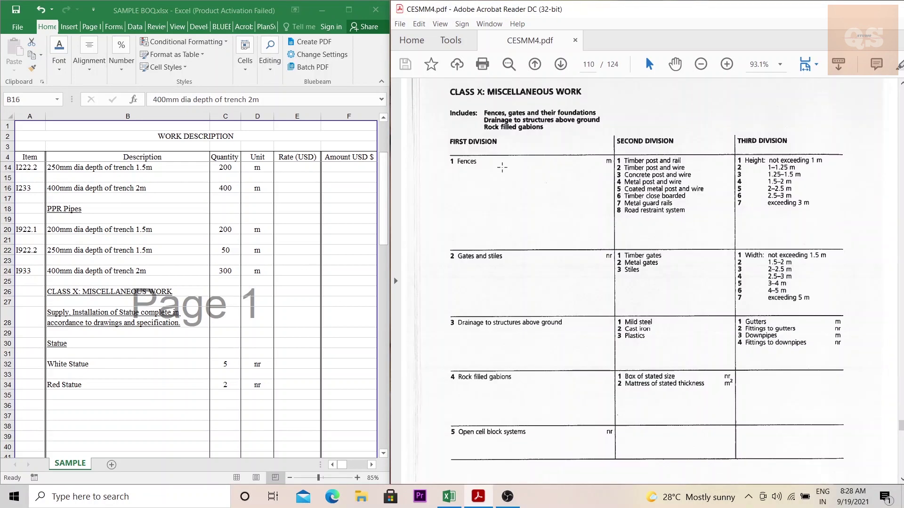
pyautogui.scroll(-2, 485, 225)
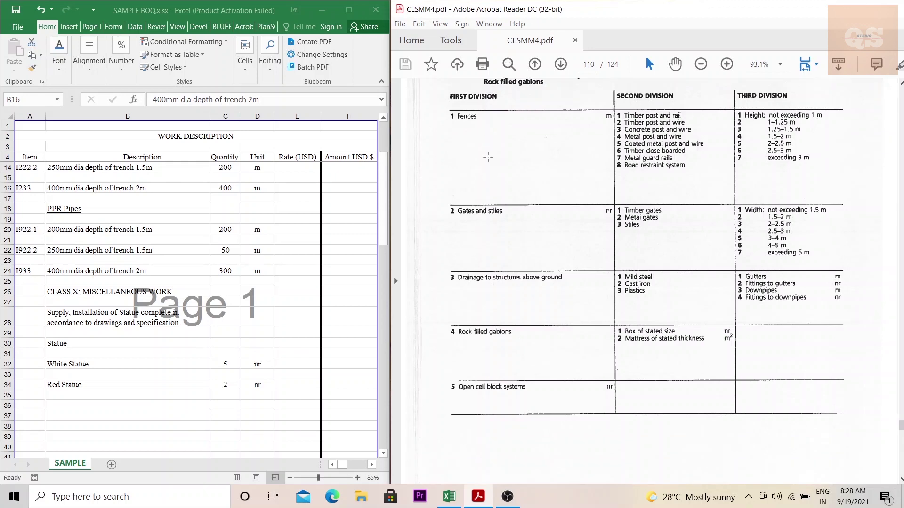
pyautogui.scroll(-2, 487, 296)
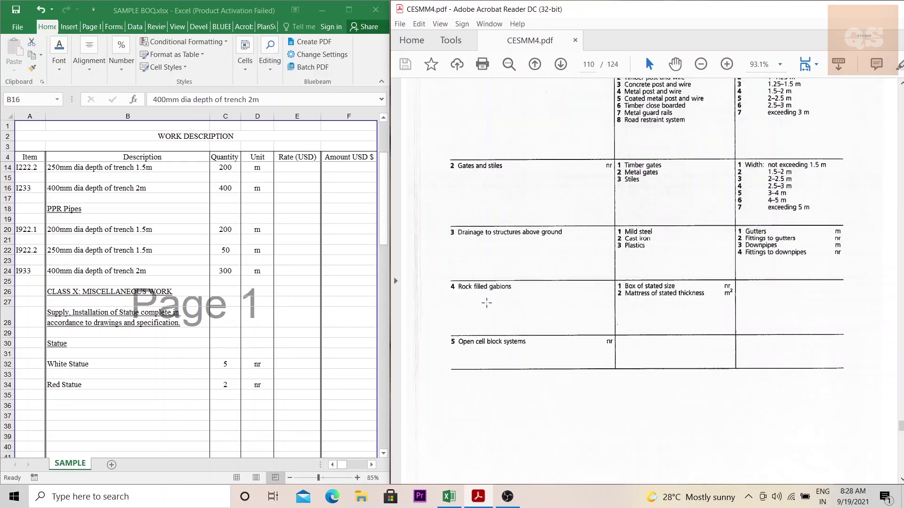
pyautogui.scroll(1, 488, 301)
pyautogui.scroll(1, 488, 302)
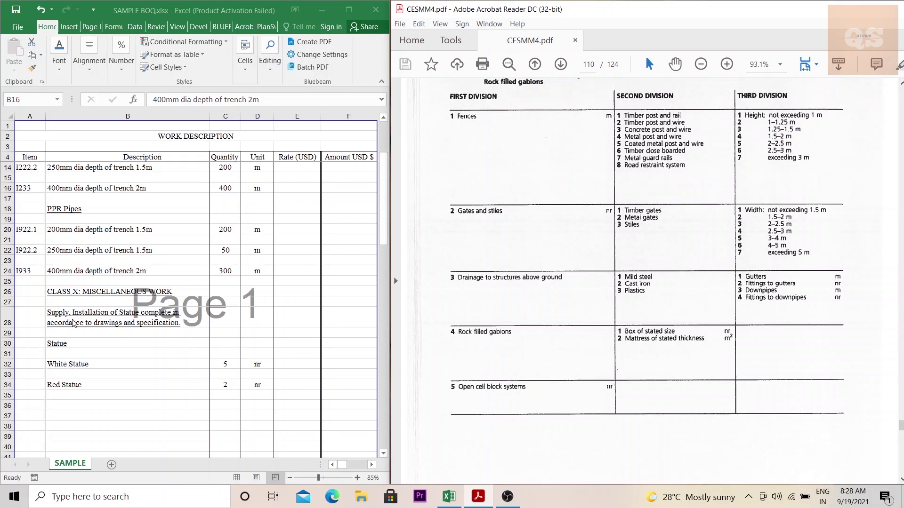
pyautogui.click(132, 314)
pyautogui.click(130, 316)
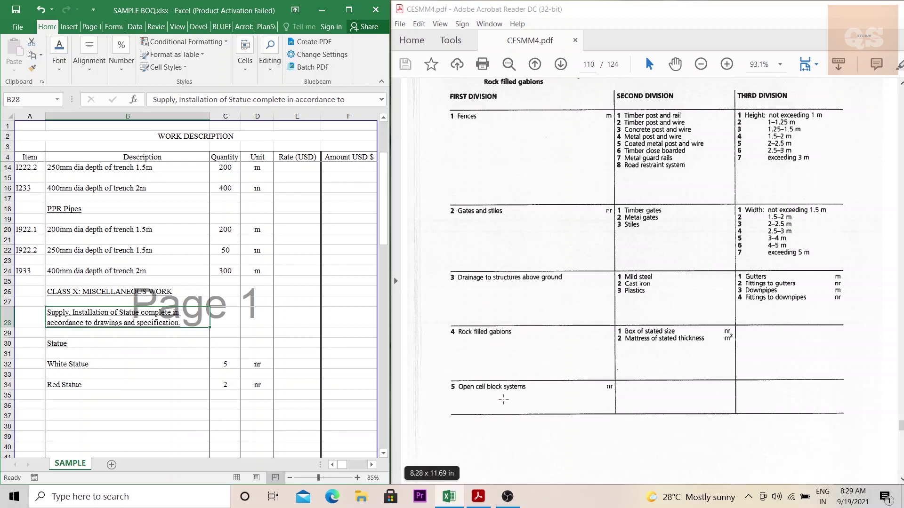
# Step: Enter the base code X900 in the White Statue Item cell A32
pyautogui.click(32, 363)
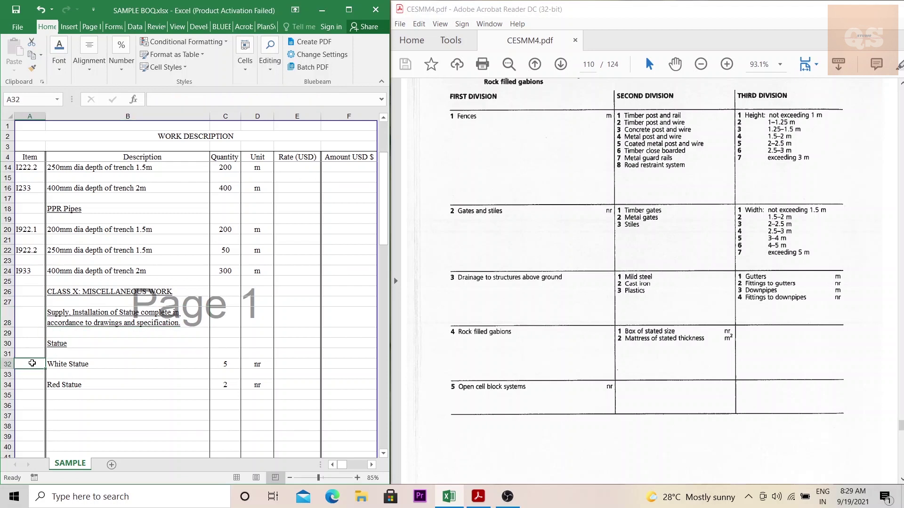
pyautogui.write('X')
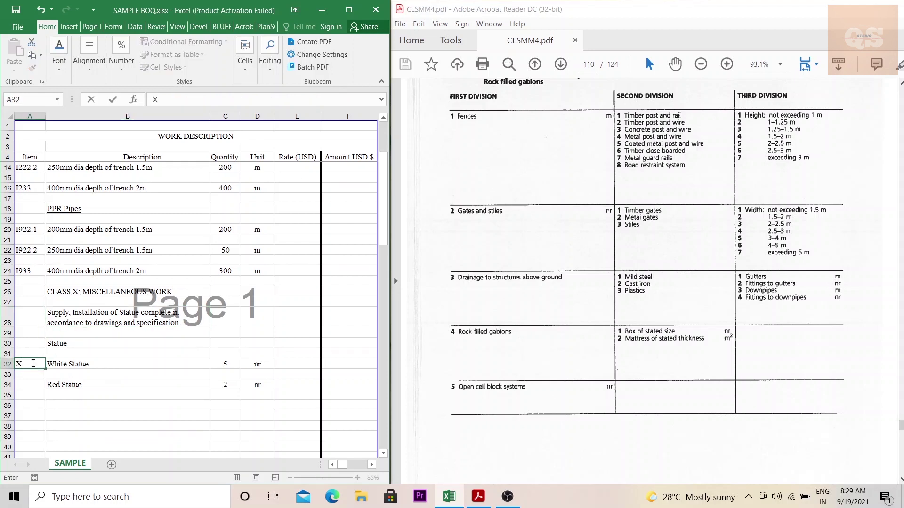
pyautogui.write('9')
pyautogui.write('00')
pyautogui.moveTo(35, 364); pyautogui.dragTo(22, 363)
pyautogui.click(27, 363)
pyautogui.click(35, 388)
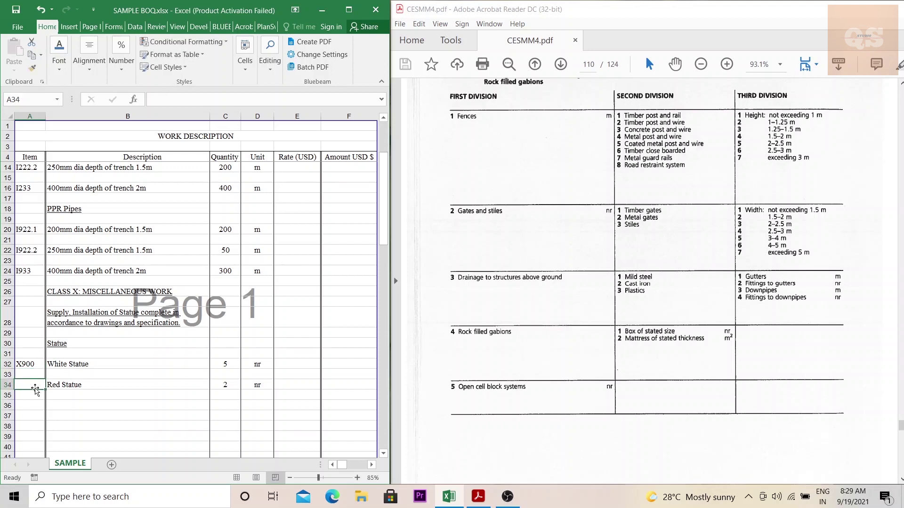
# Step: Change White Statue's code to X900.1 and give Red Statue X900.2
pyautogui.doubleClick(40, 364)
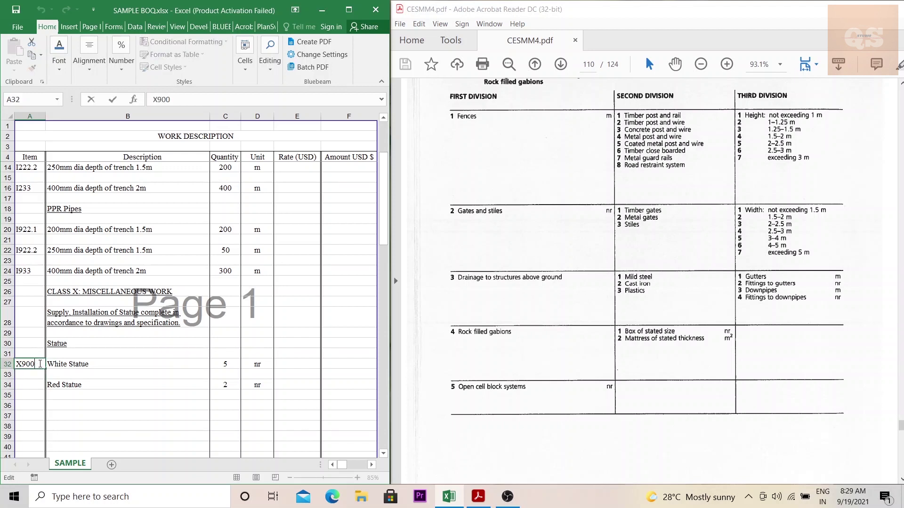
pyautogui.write('.1')
pyautogui.click(33, 385)
pyautogui.write('X')
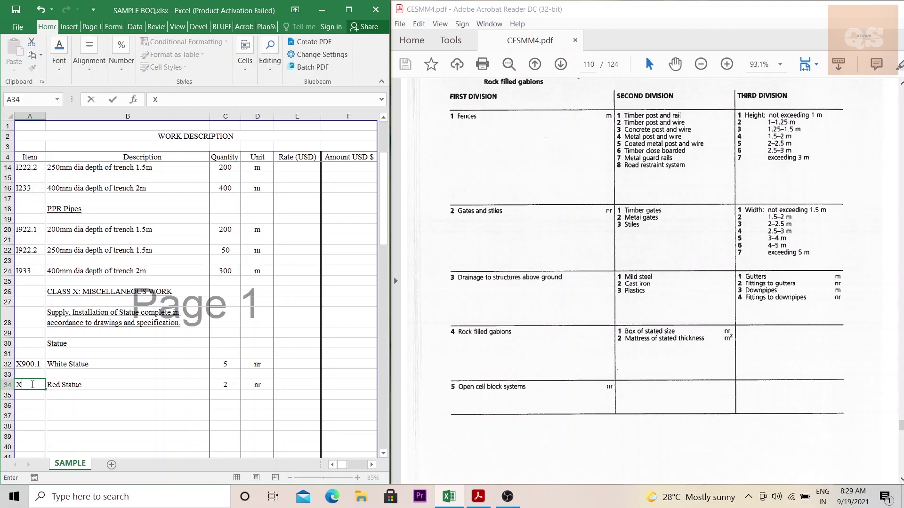
pyautogui.write('900.2')
pyautogui.press('Tab')
pyautogui.press('Down')
pyautogui.press('Down')
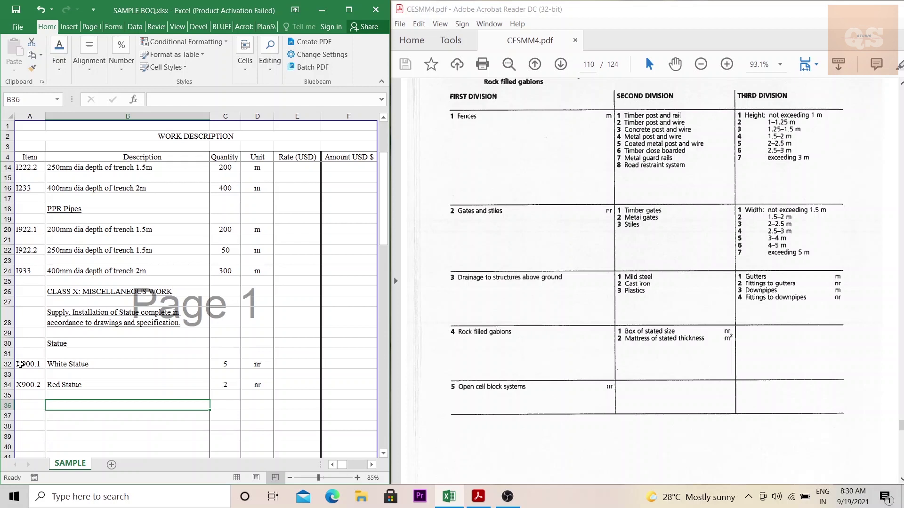
pyautogui.click(21, 364)
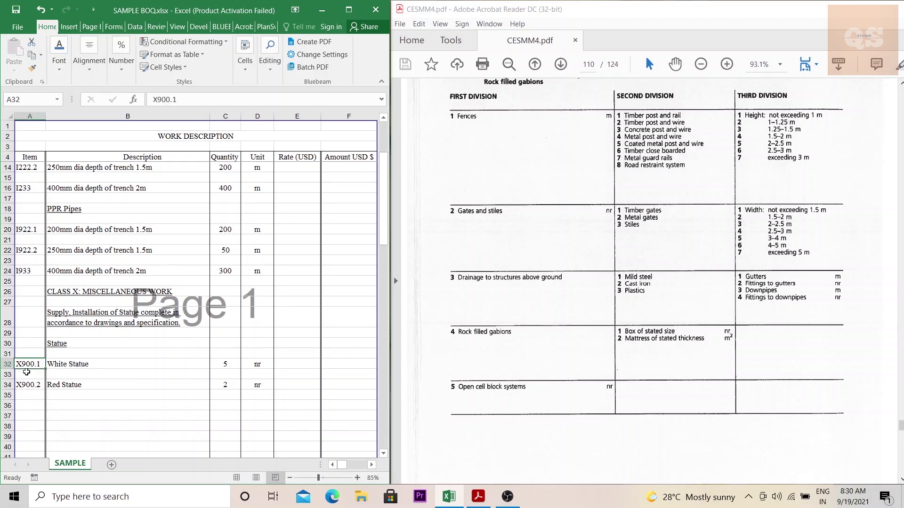
# Step: Scroll the CESMM4 PDF to page 62's Class J valves and penstocks row for non-return valves
pyautogui.scroll(1, 36, 279)
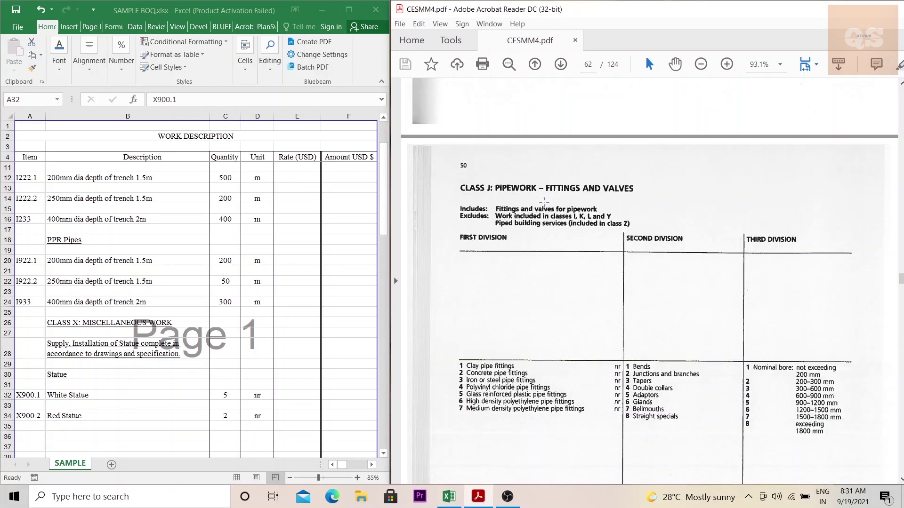
pyautogui.scroll(-1, 526, 210)
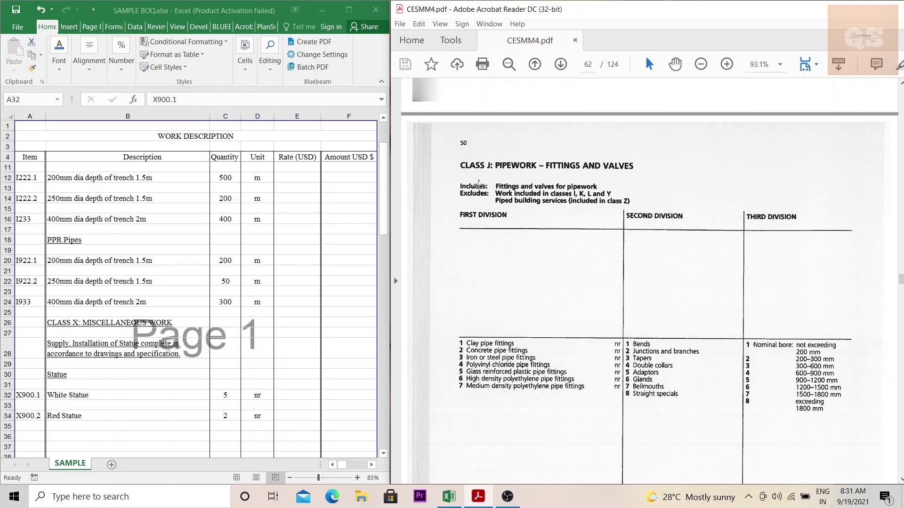
pyautogui.scroll(-6, 515, 244)
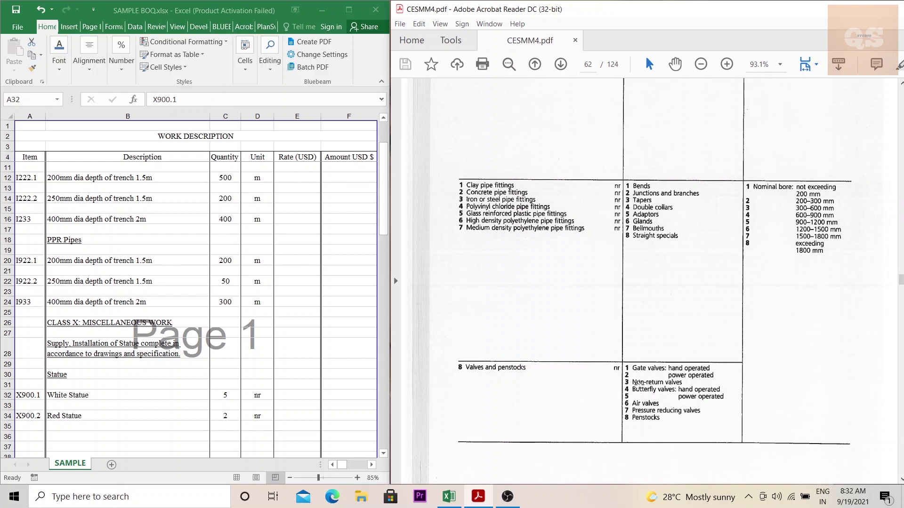
pyautogui.scroll(-1, 678, 384)
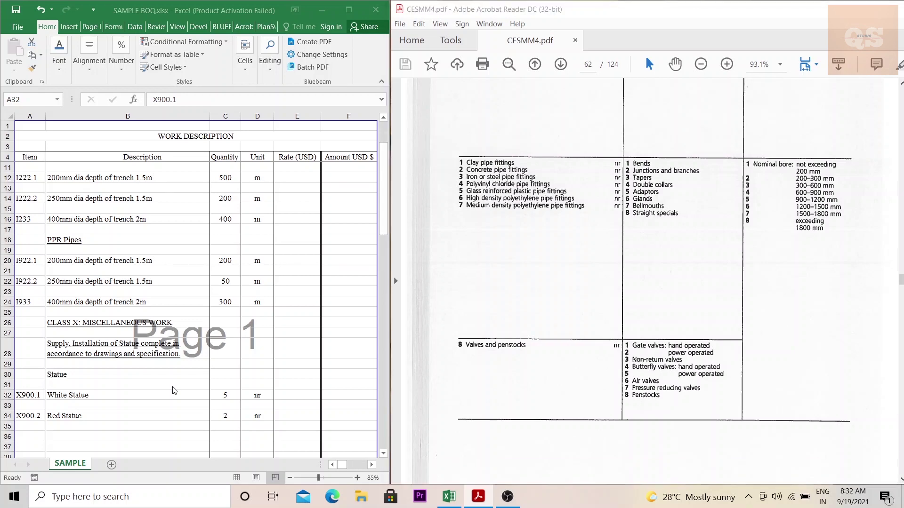
pyautogui.scroll(-2, 212, 375)
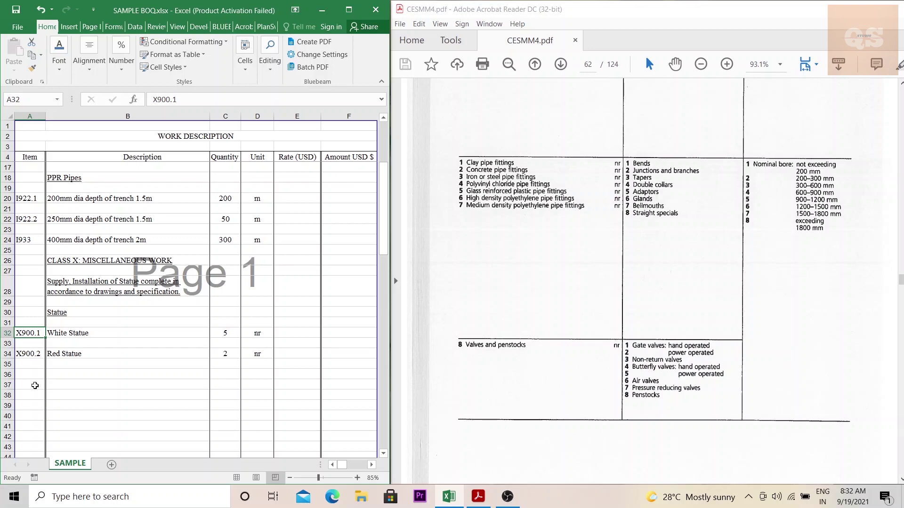
# Step: Add row 37 with item code J830.1 and description 100mm NRV
pyautogui.click(33, 385)
pyautogui.scroll(4, 140, 382)
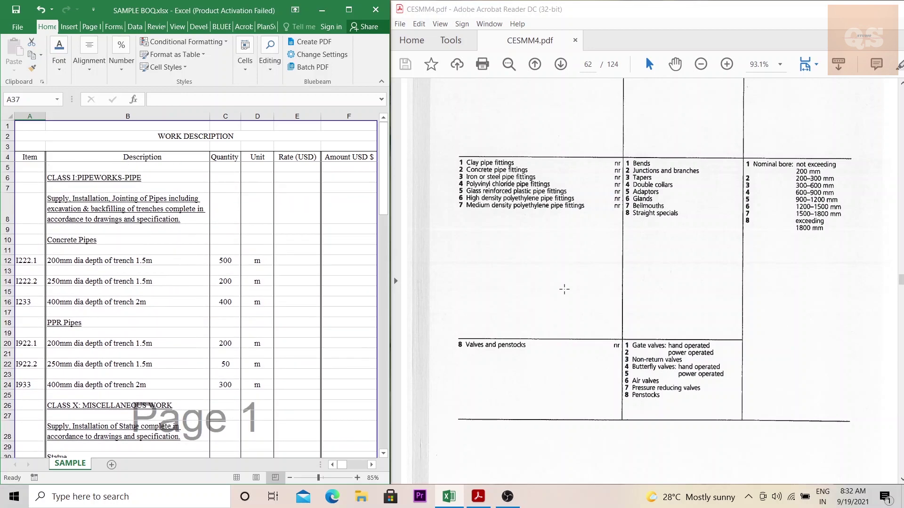
pyautogui.scroll(4, 564, 289)
pyautogui.scroll(-6, 563, 287)
pyautogui.scroll(-4, 60, 395)
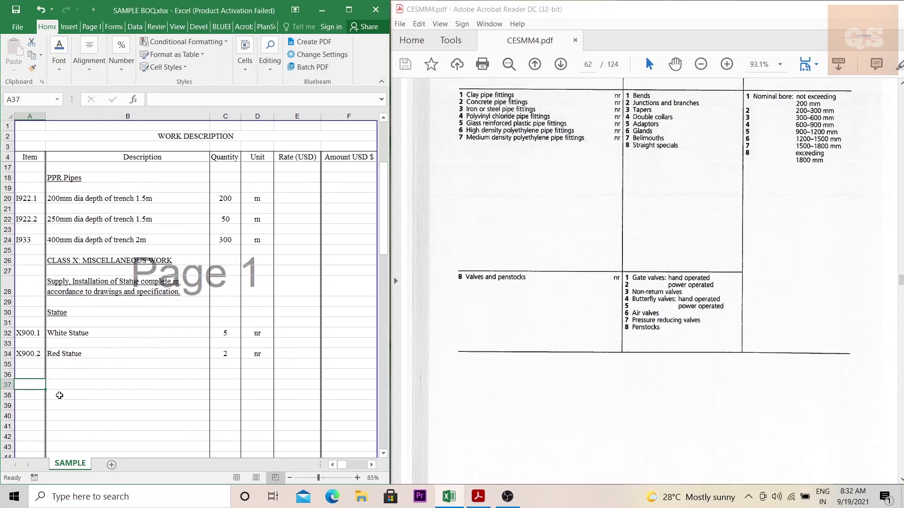
pyautogui.write('J8')
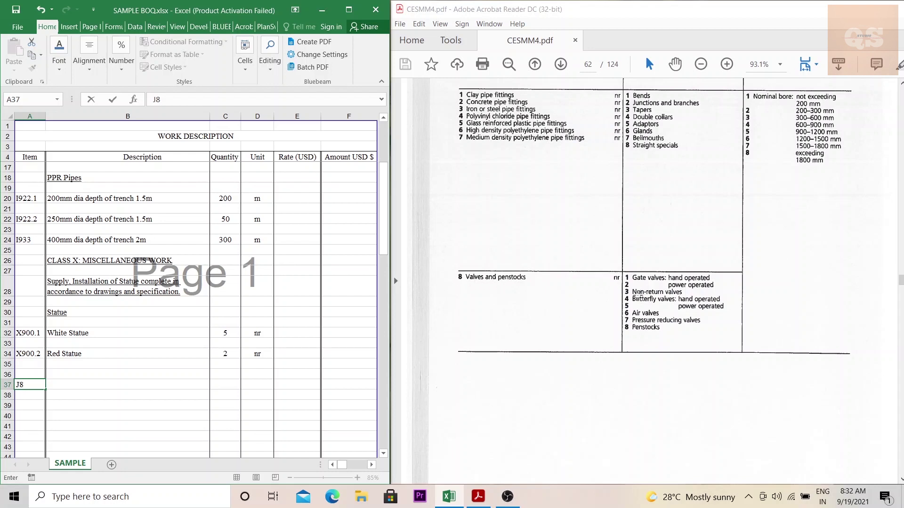
pyautogui.write('3')
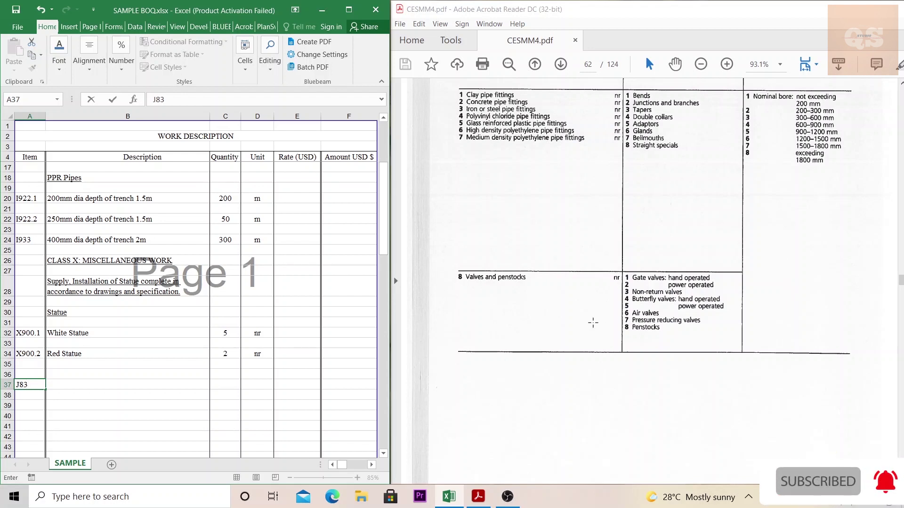
pyautogui.write('0')
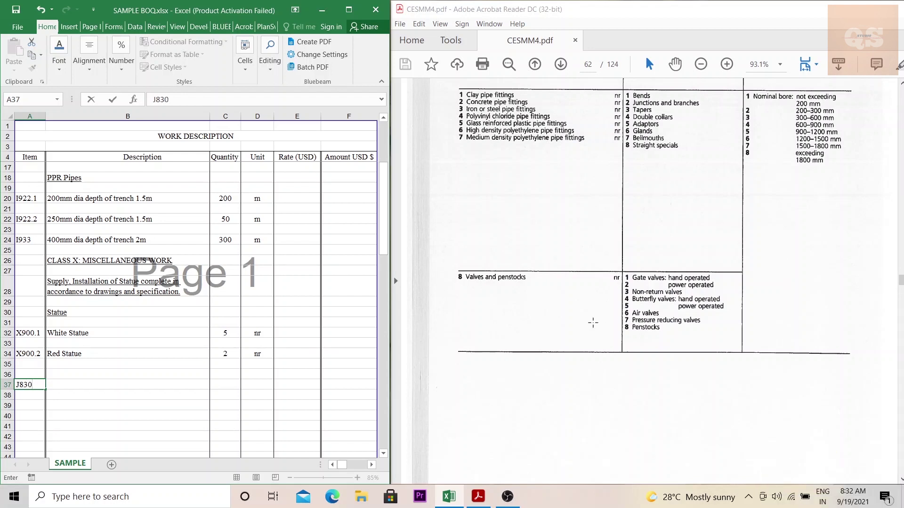
pyautogui.write('.1')
pyautogui.click(96, 385)
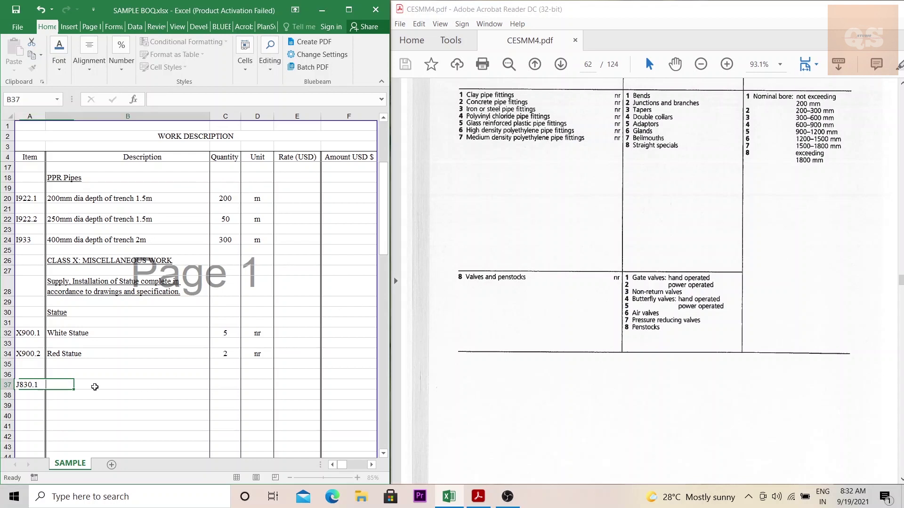
pyautogui.write('100mm ')
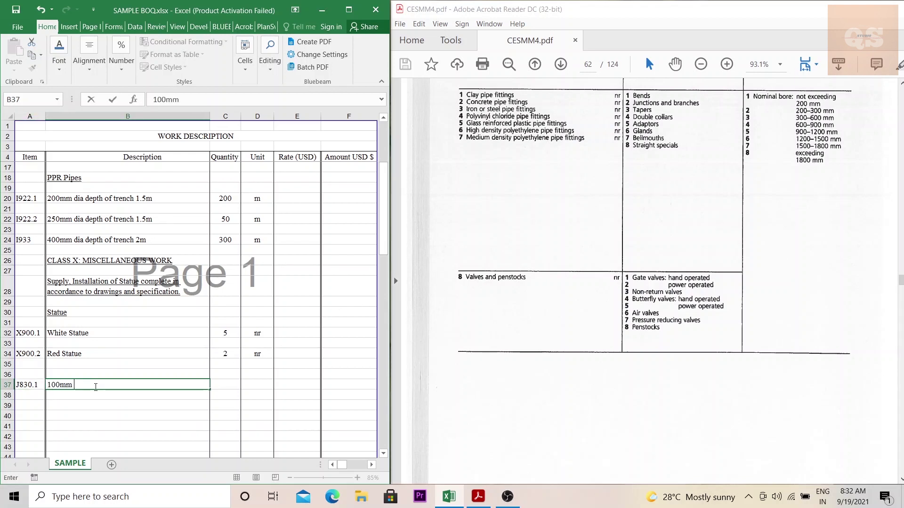
pyautogui.write('NRV')
# Step: Enter the description 150mm NRV in B39
pyautogui.click(86, 405)
pyautogui.write('1')
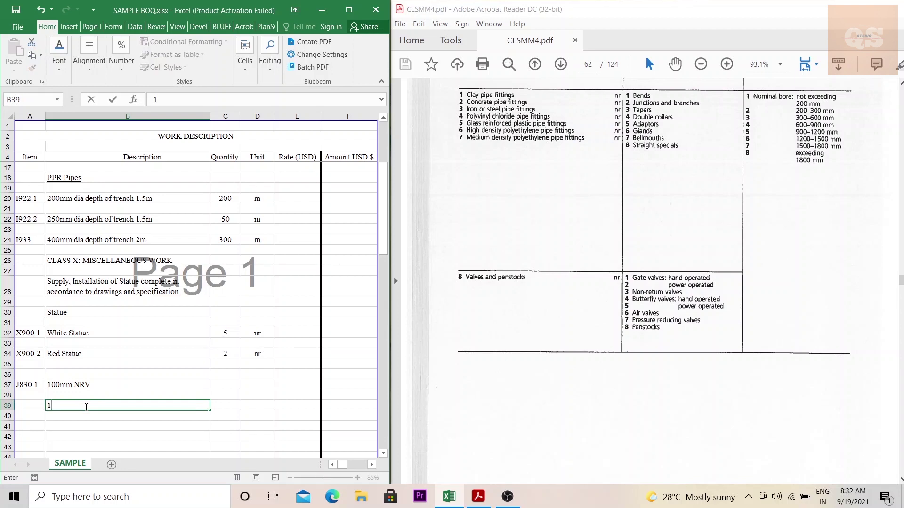
pyautogui.write('50mm NRV')
# Step: Copy J830.1 into A39 and edit it to J830.2
pyautogui.click(22, 384)
pyautogui.hotkey('ctrl', 'c')
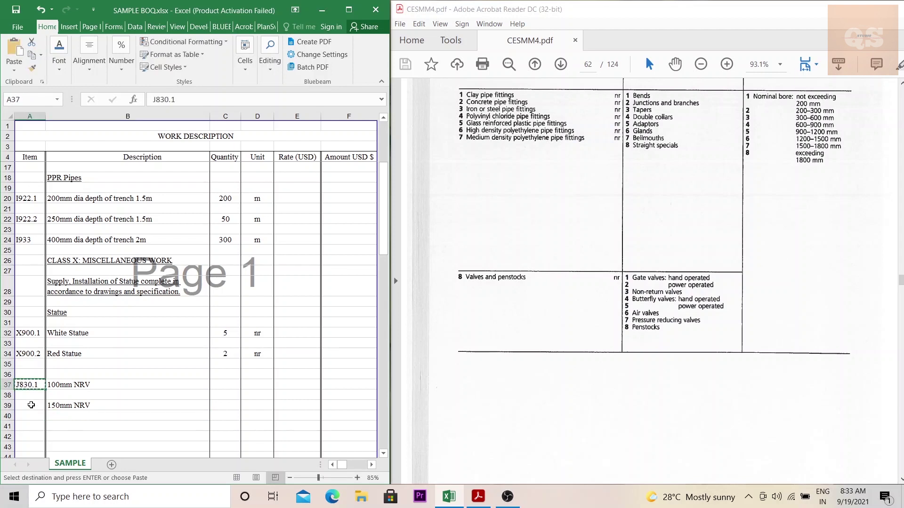
pyautogui.click(37, 406)
pyautogui.hotkey('ctrl', 'v')
pyautogui.scroll(-3, 38, 405)
pyautogui.press('F2')
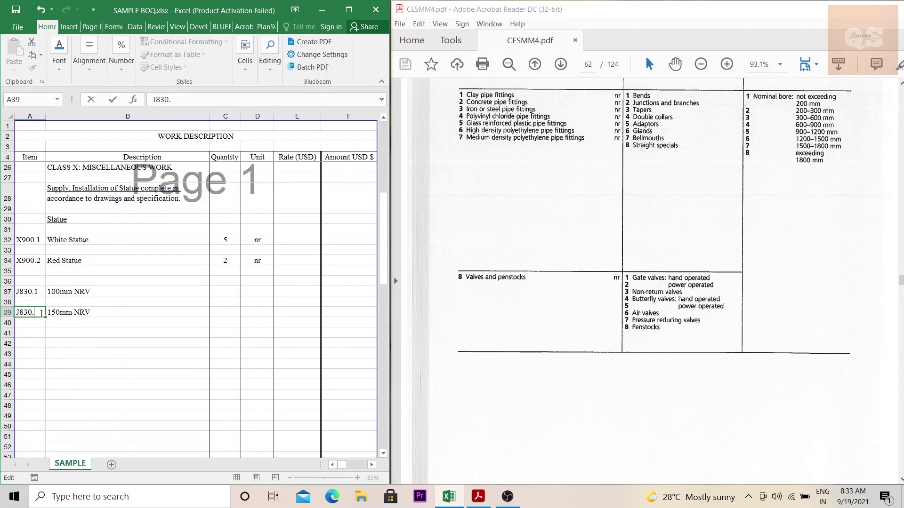
pyautogui.press('BackSpace')
pyautogui.write('2')
pyautogui.press('Return')
pyautogui.scroll(-2, 38, 288)
pyautogui.scroll(3, 39, 288)
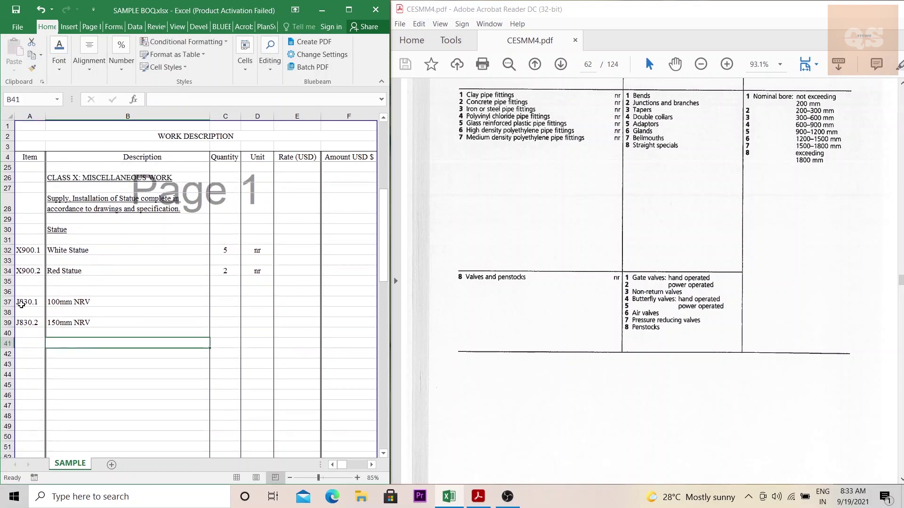